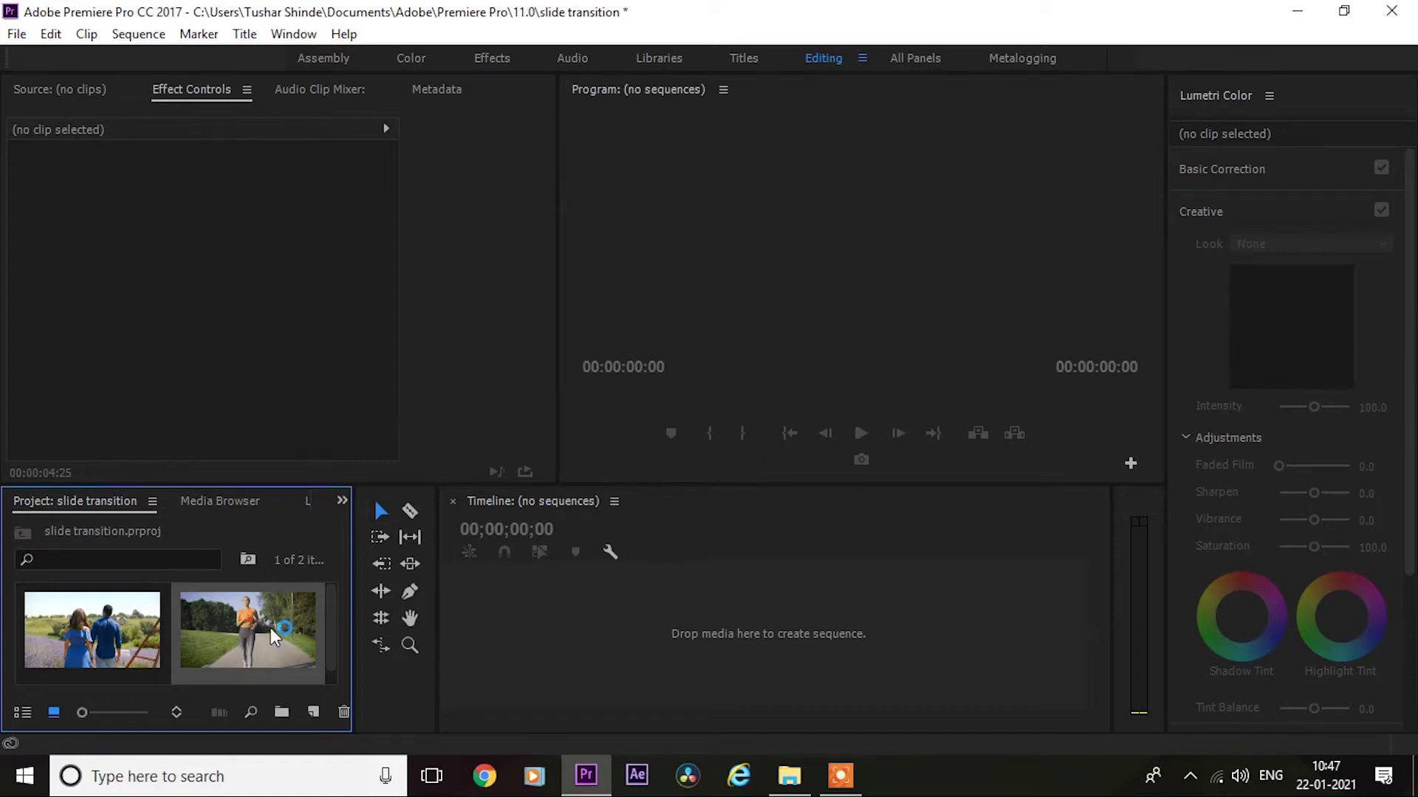
Build a sequence from the woman-running clip, add the lovers-walking clip after it on V1, and scrub through.
mouse_move(313, 627)
mouse_down()
mouse_move(555, 648)
mouse_move(543, 640)
mouse_up()
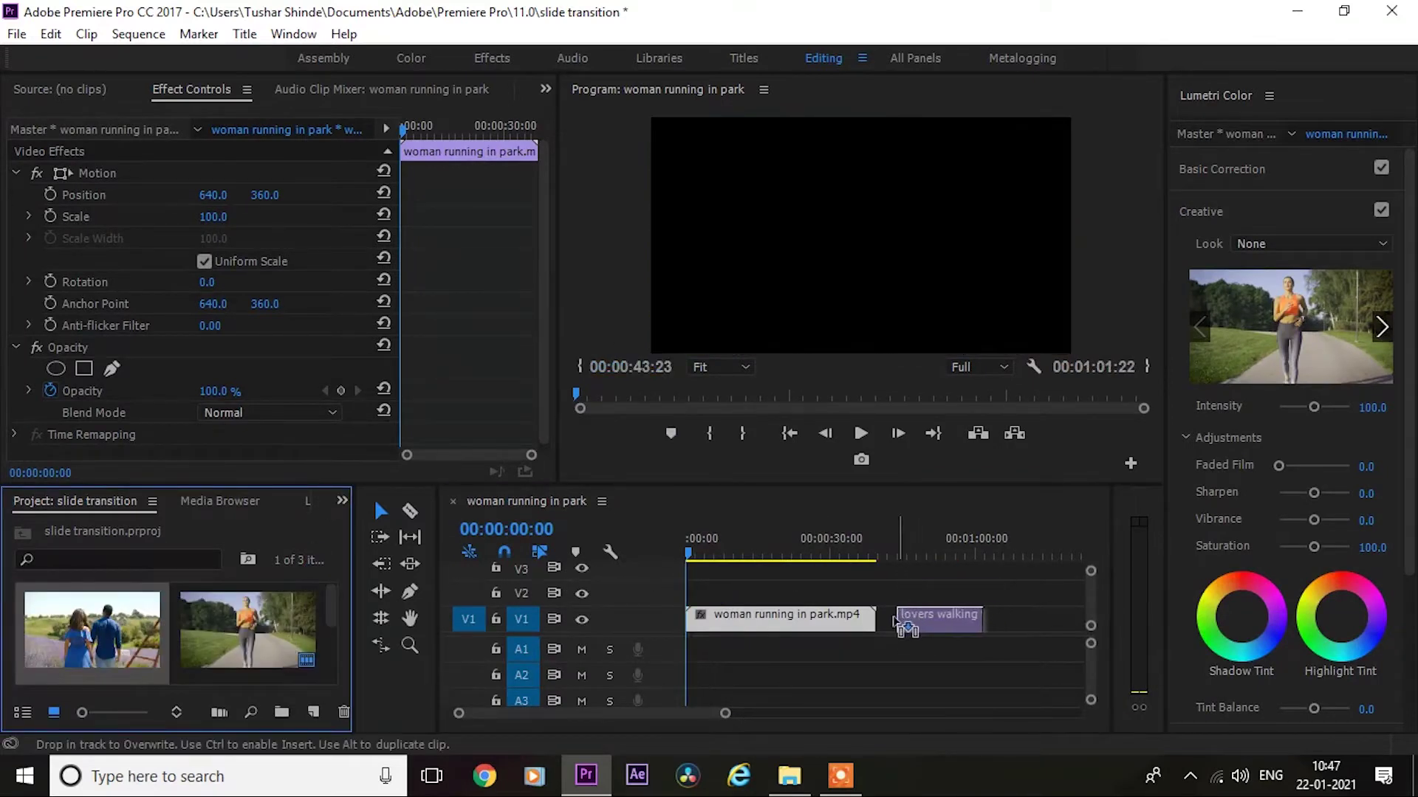
drag(906, 574, 920, 616)
mouse_move(874, 543)
mouse_down()
mouse_move(860, 543)
mouse_move(916, 542)
mouse_move(699, 554)
mouse_up()
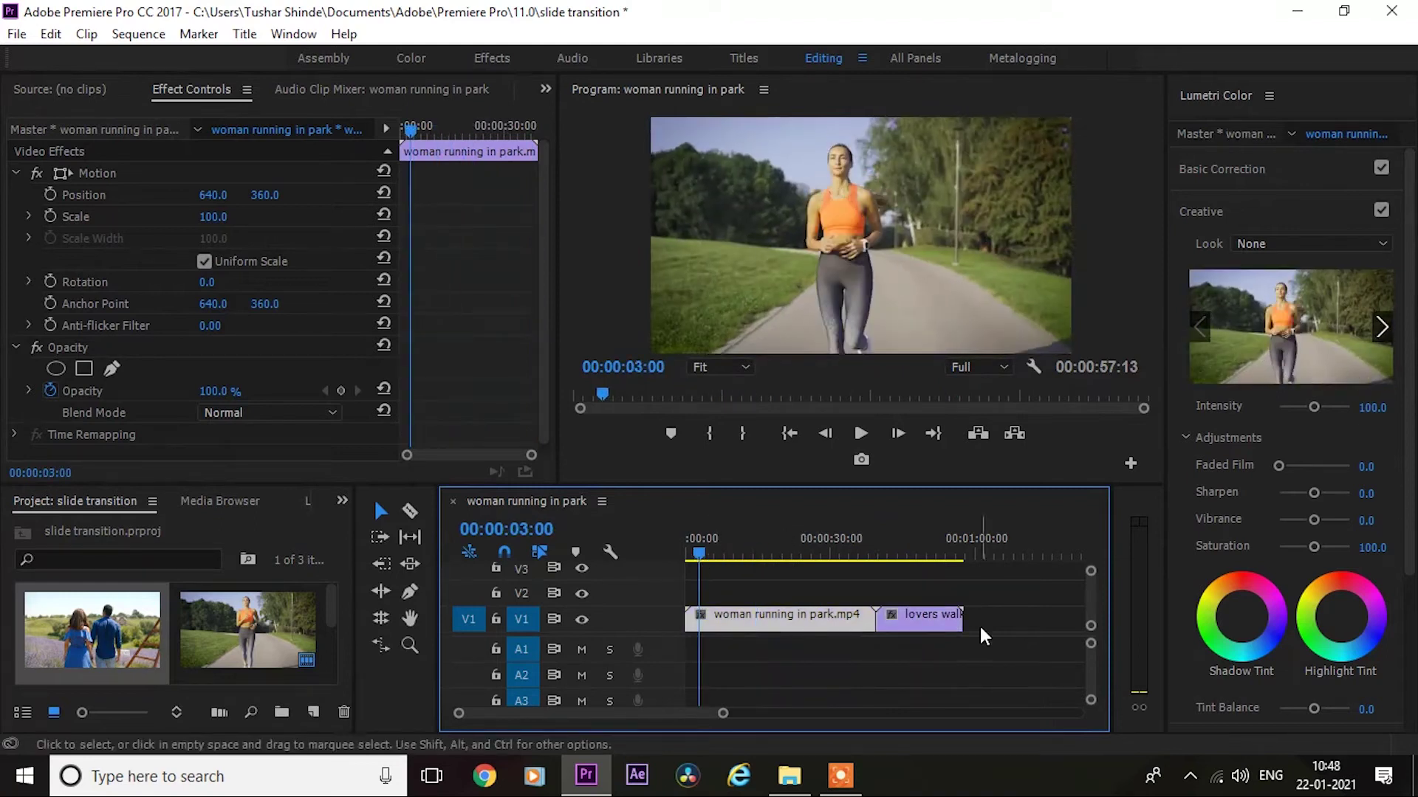
Move the lovers-walking clip up to V2 at 00:00, then preview the overlap around 14 seconds.
drag(911, 615, 700, 587)
mouse_move(699, 531)
mouse_down()
mouse_move(790, 545)
mouse_move(758, 538)
mouse_up()
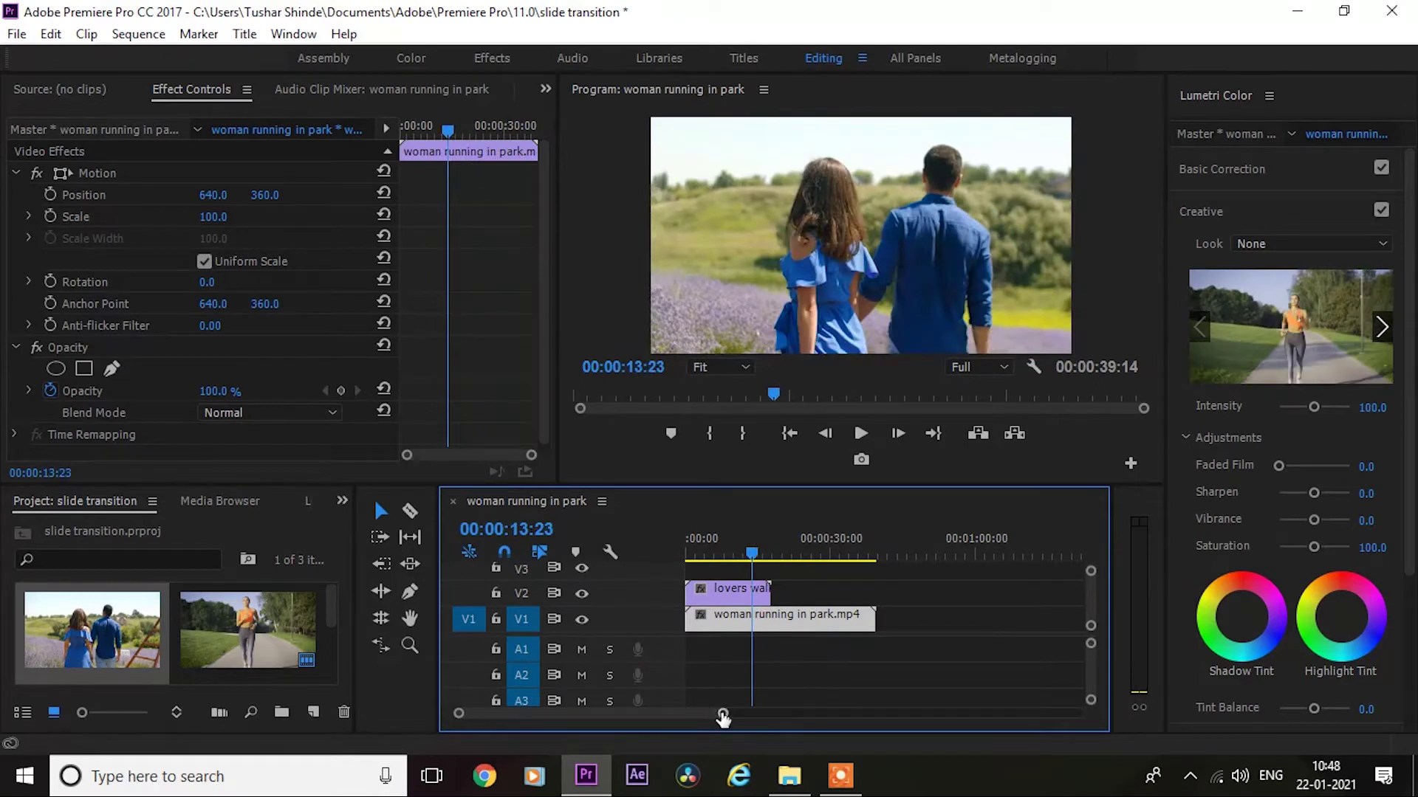
drag(722, 712, 594, 713)
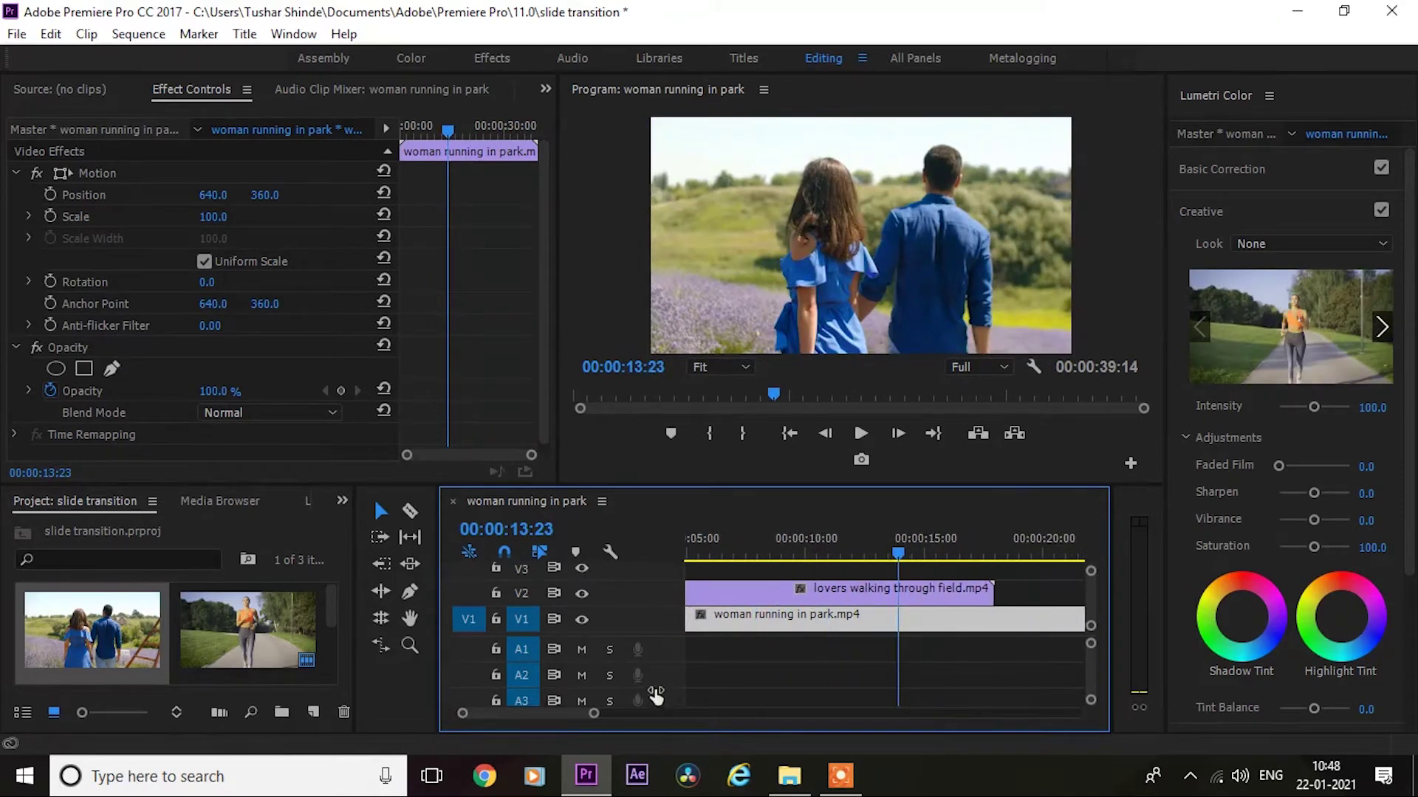
key(space)
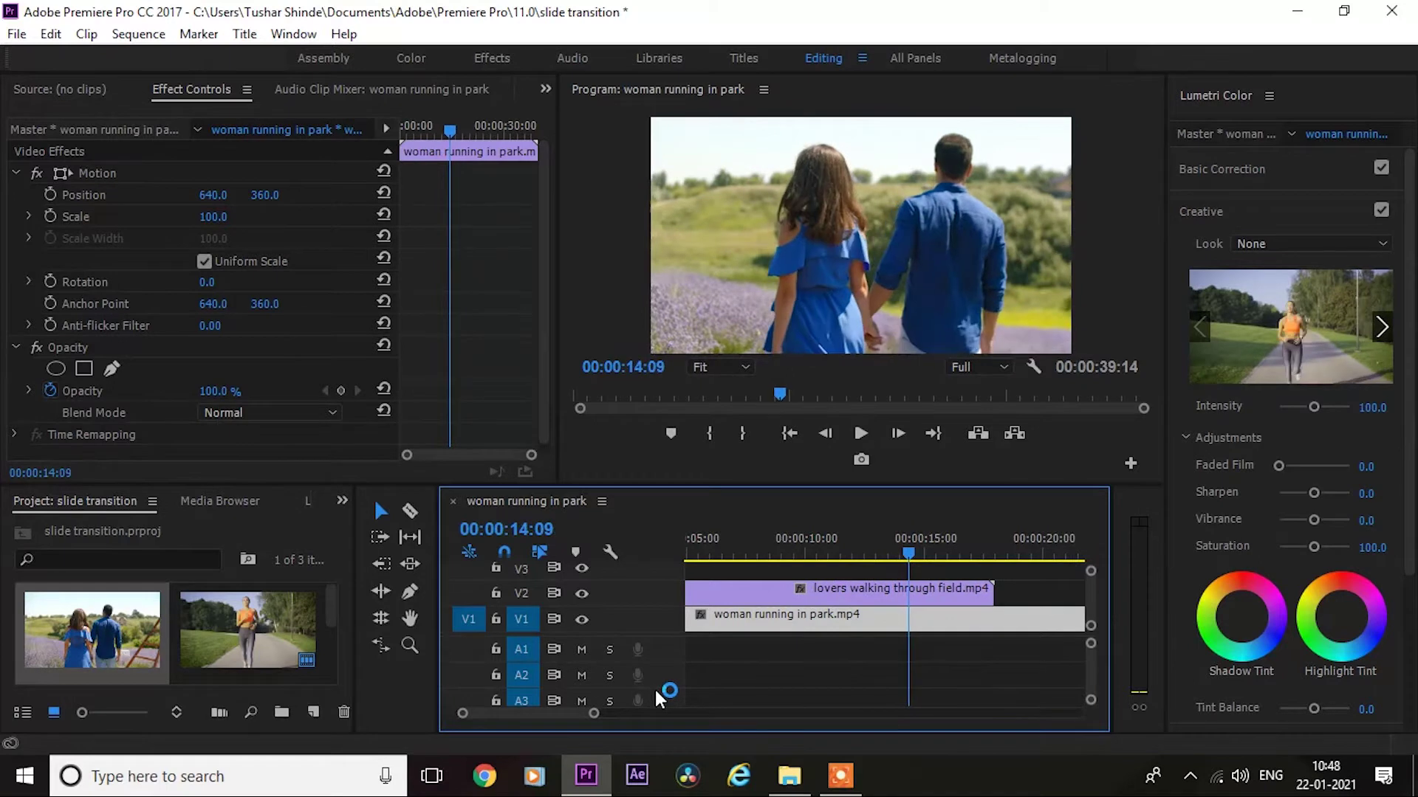
click(921, 553)
drag(929, 553, 926, 554)
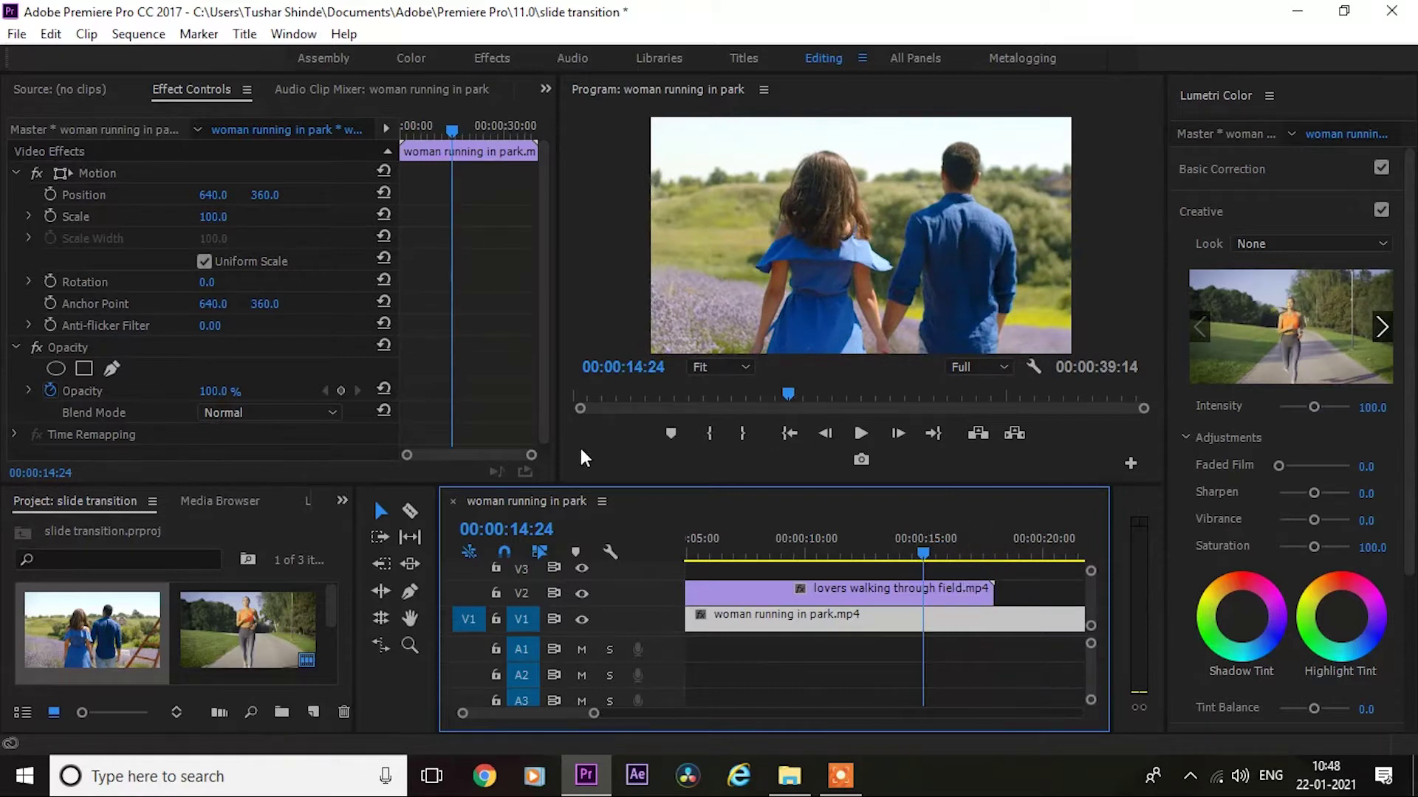
Find 'crop' in the Effects panel and drag Transform > Crop onto the V2 lovers-walking clip.
click(343, 503)
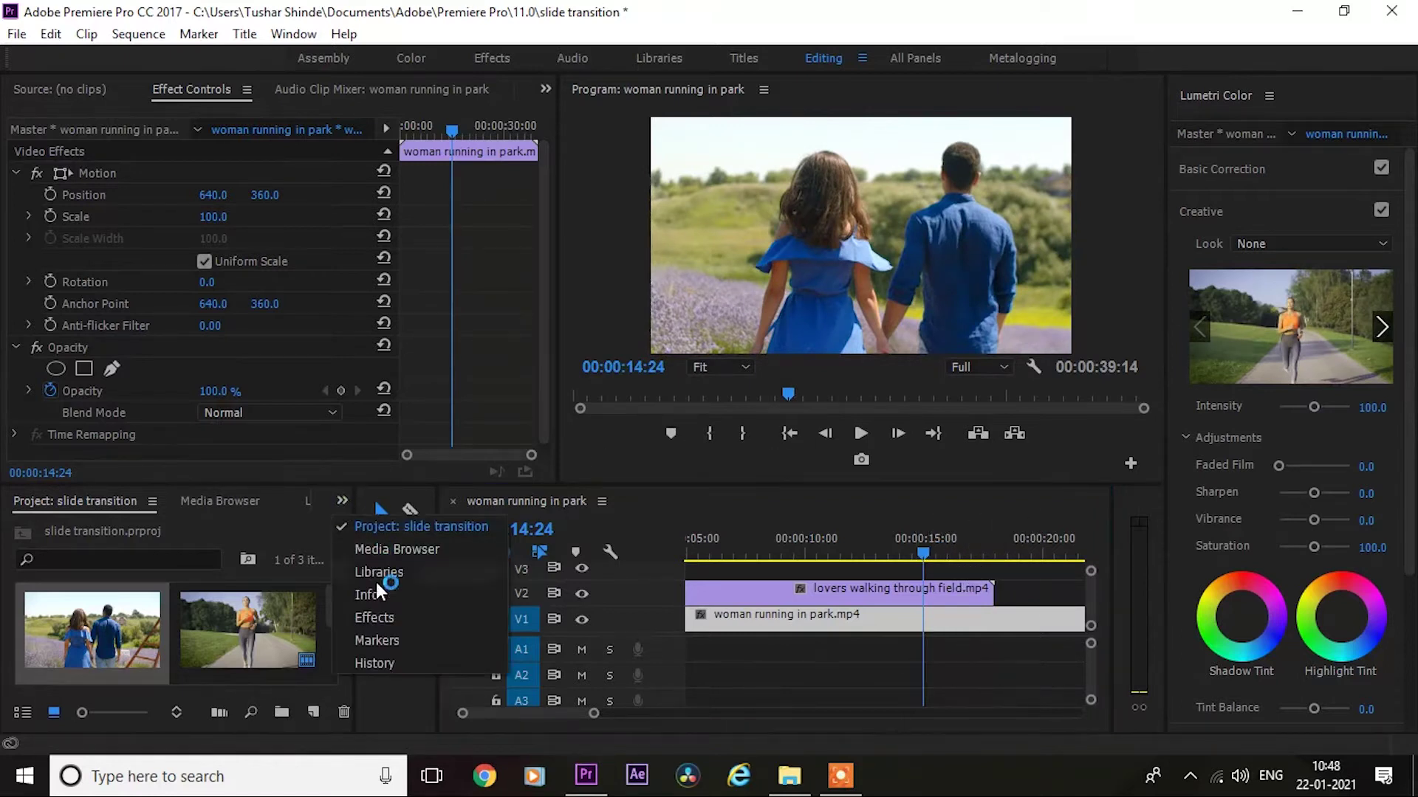
click(382, 619)
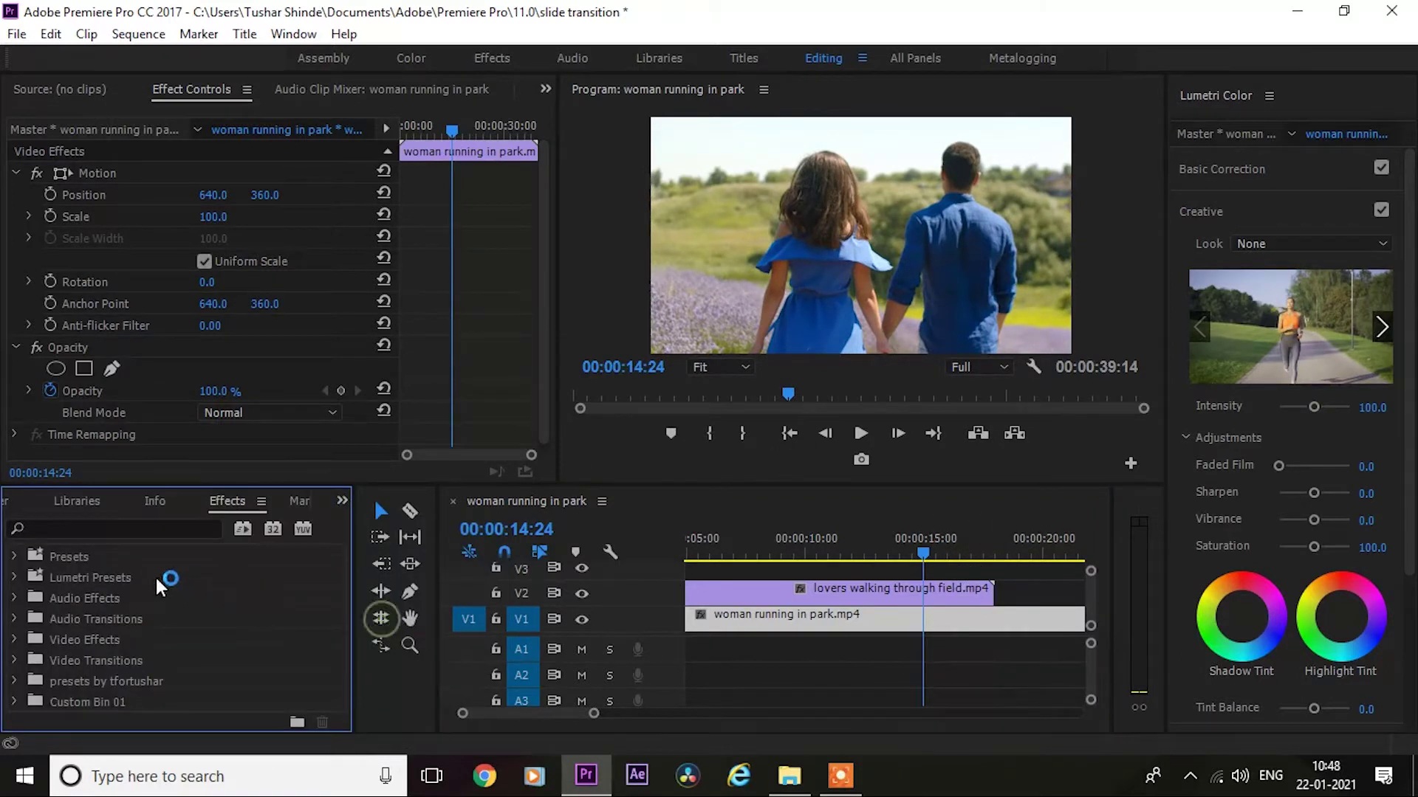
click(146, 529)
text(crop)
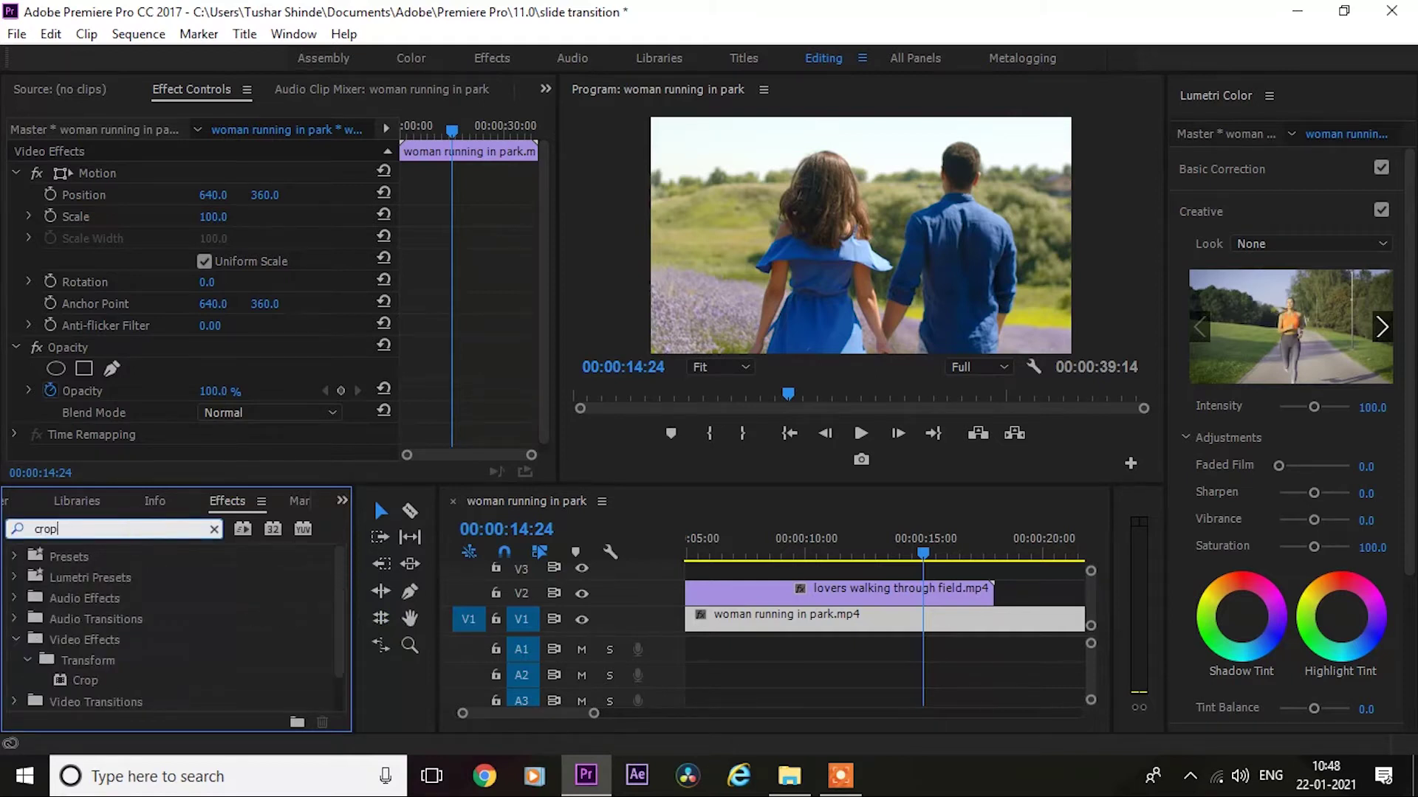
click(83, 680)
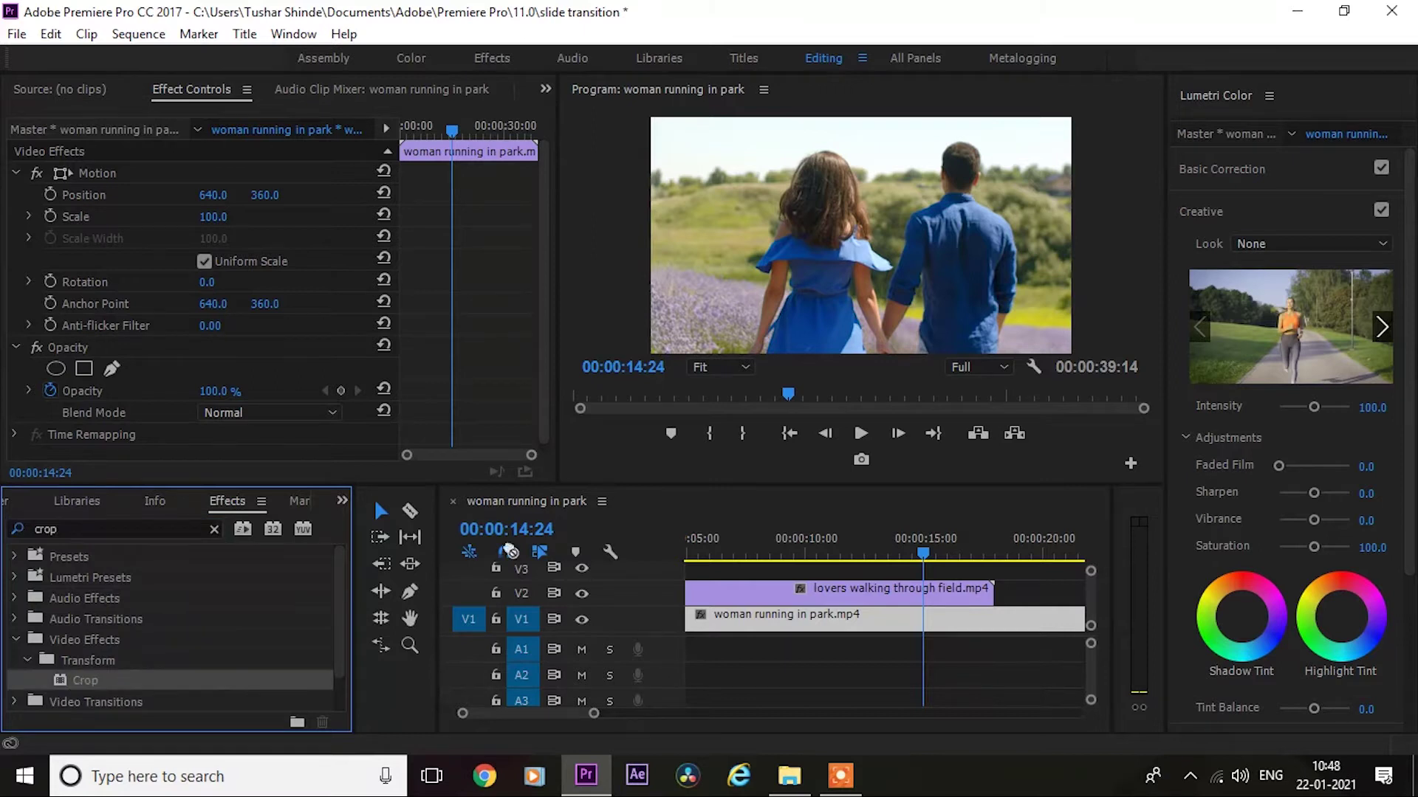
drag(814, 557, 942, 593)
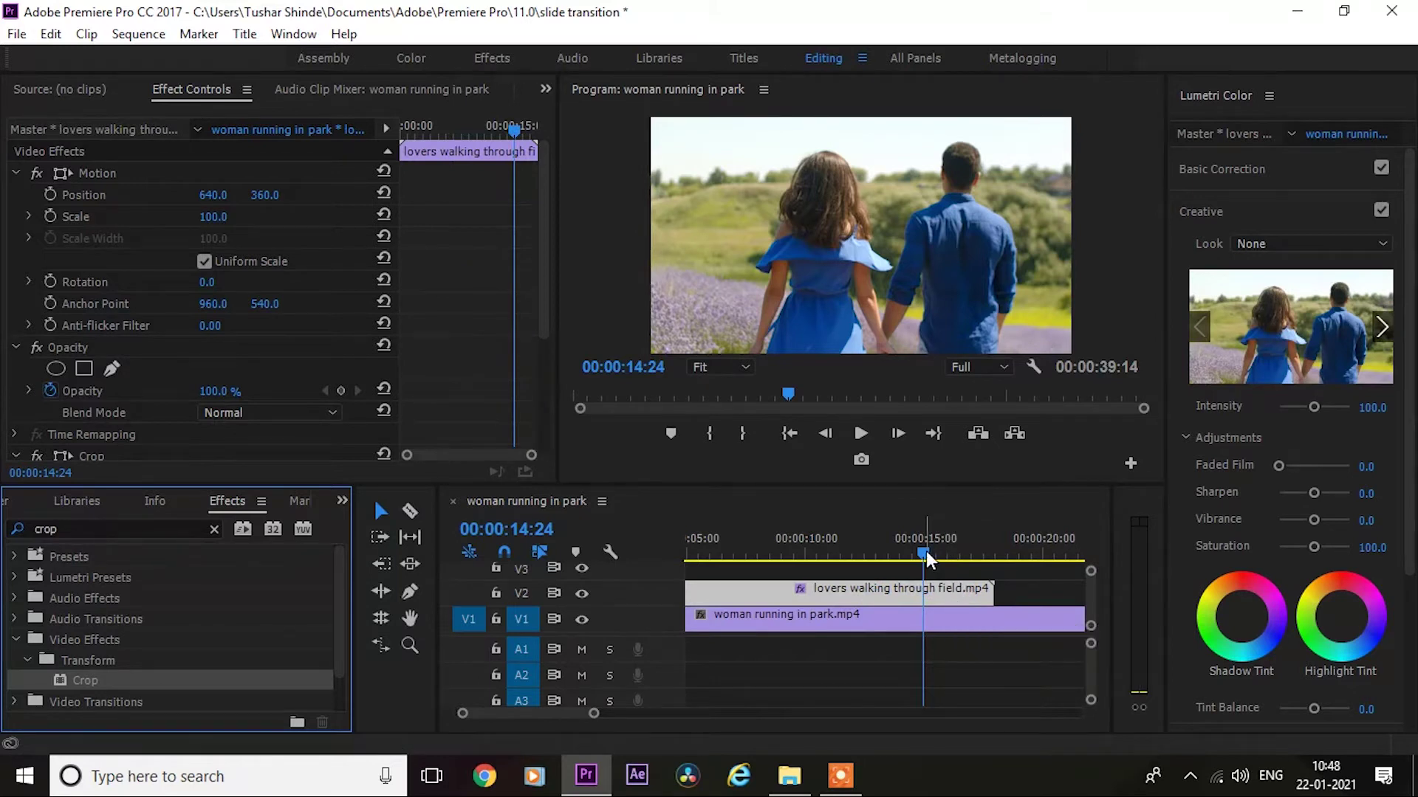
Preview the overlap, park the playhead at 16:00, and select the V2 lovers-walking clip.
key(space)
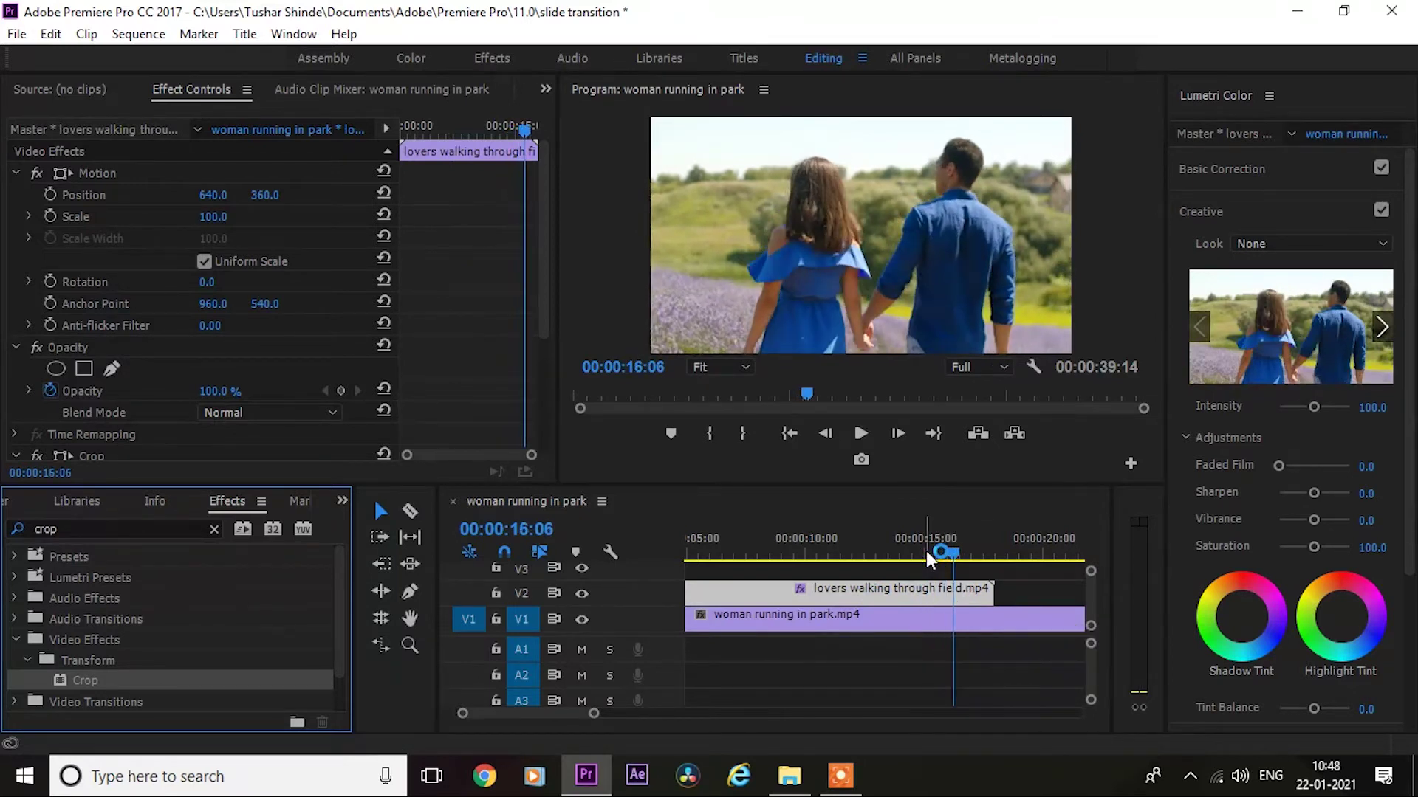
click(947, 552)
drag(947, 553, 810, 543)
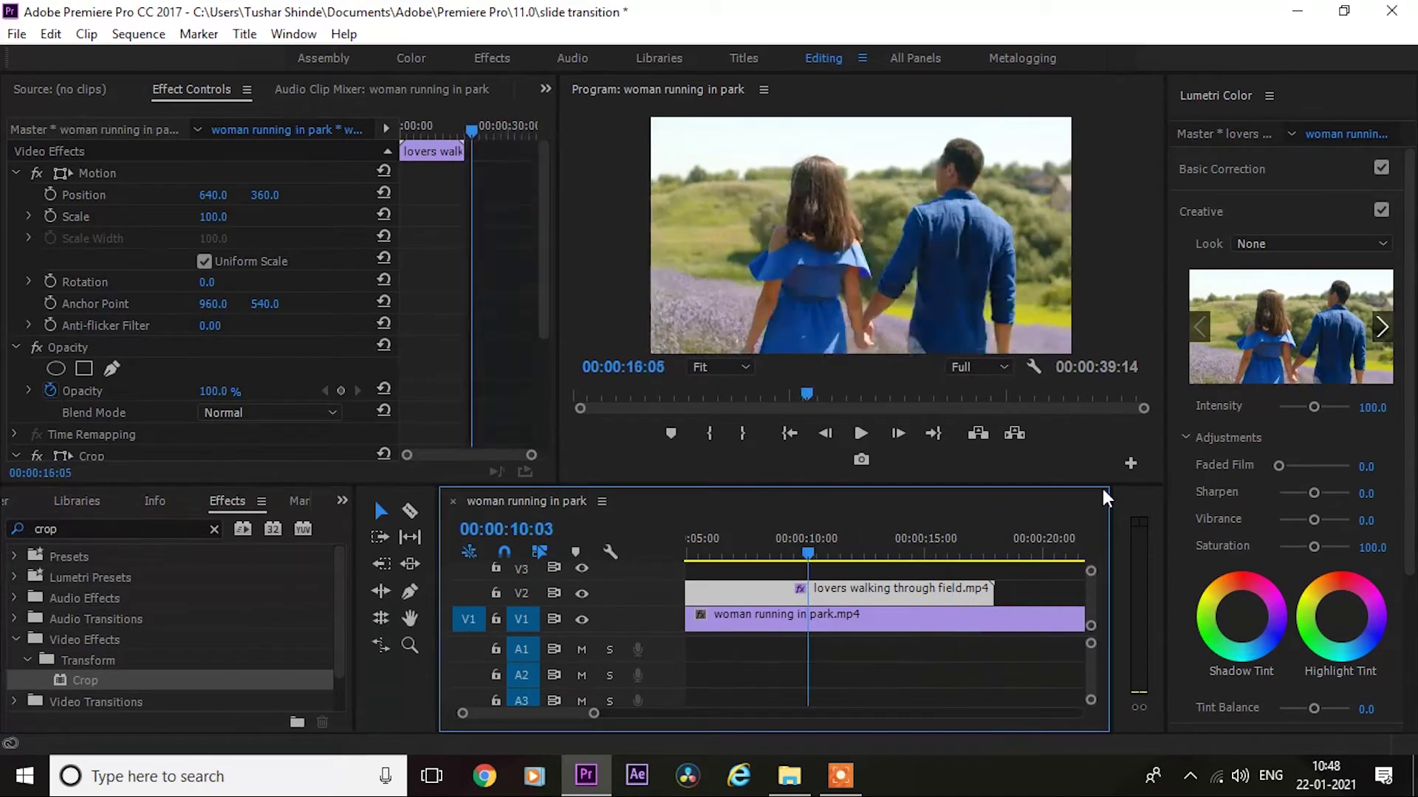
drag(931, 540, 940, 541)
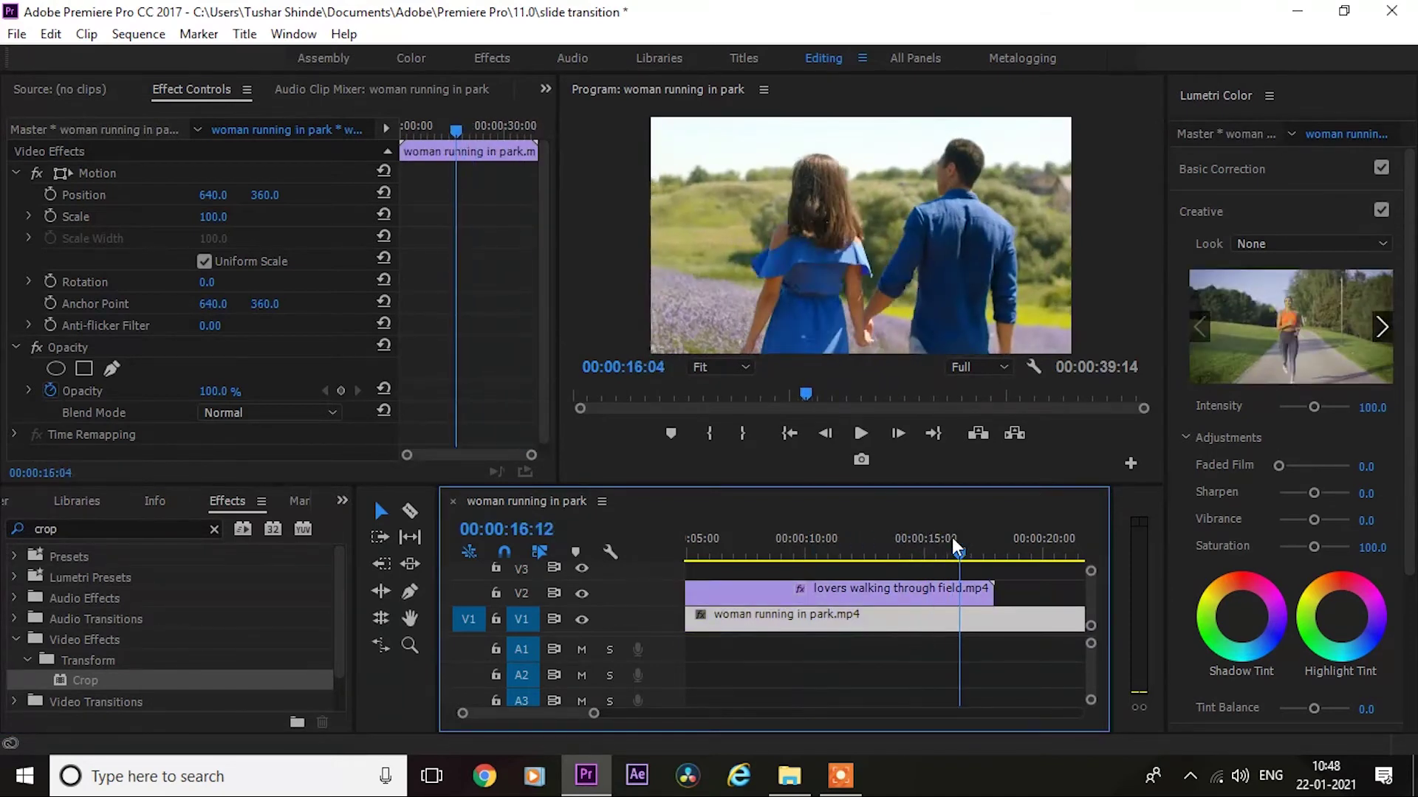
key(space)
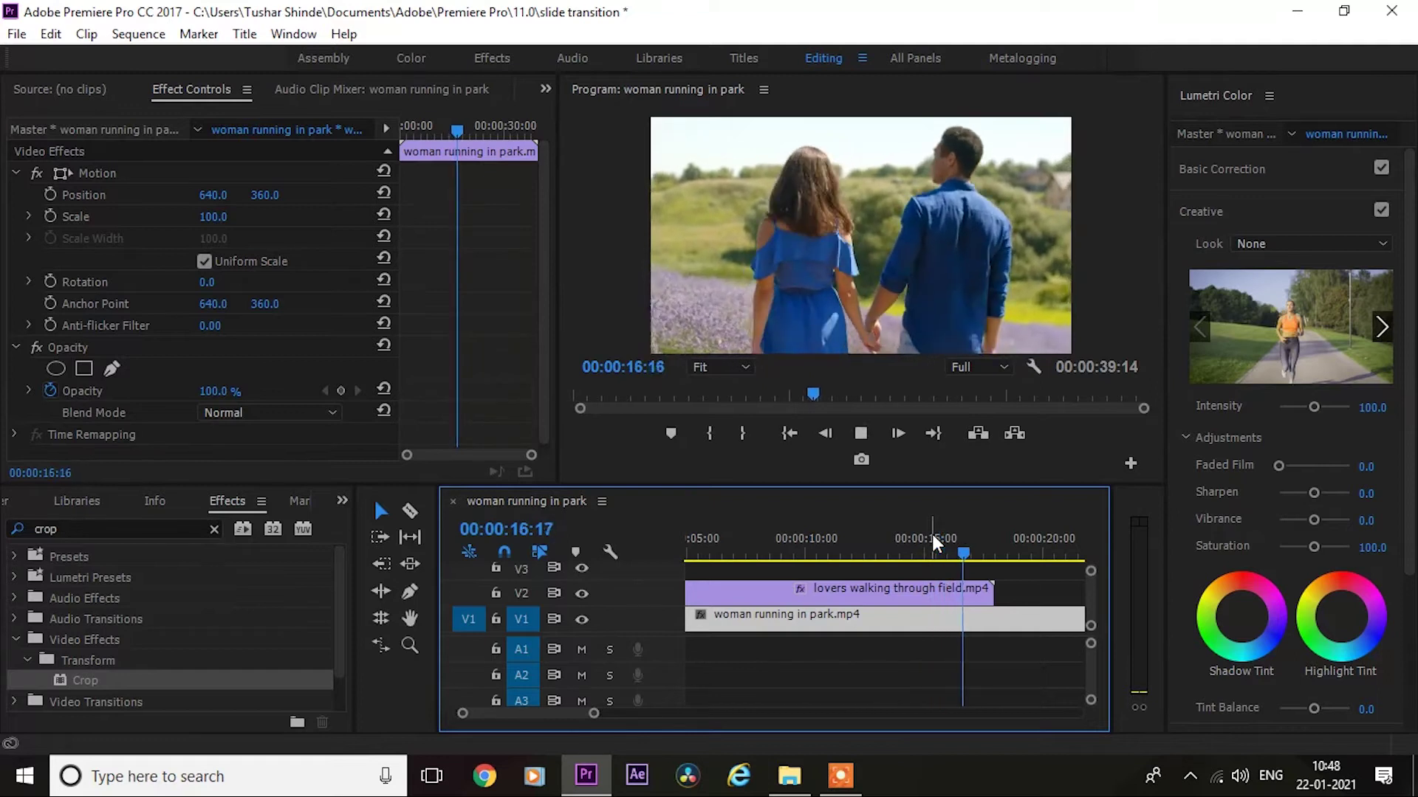
click(950, 552)
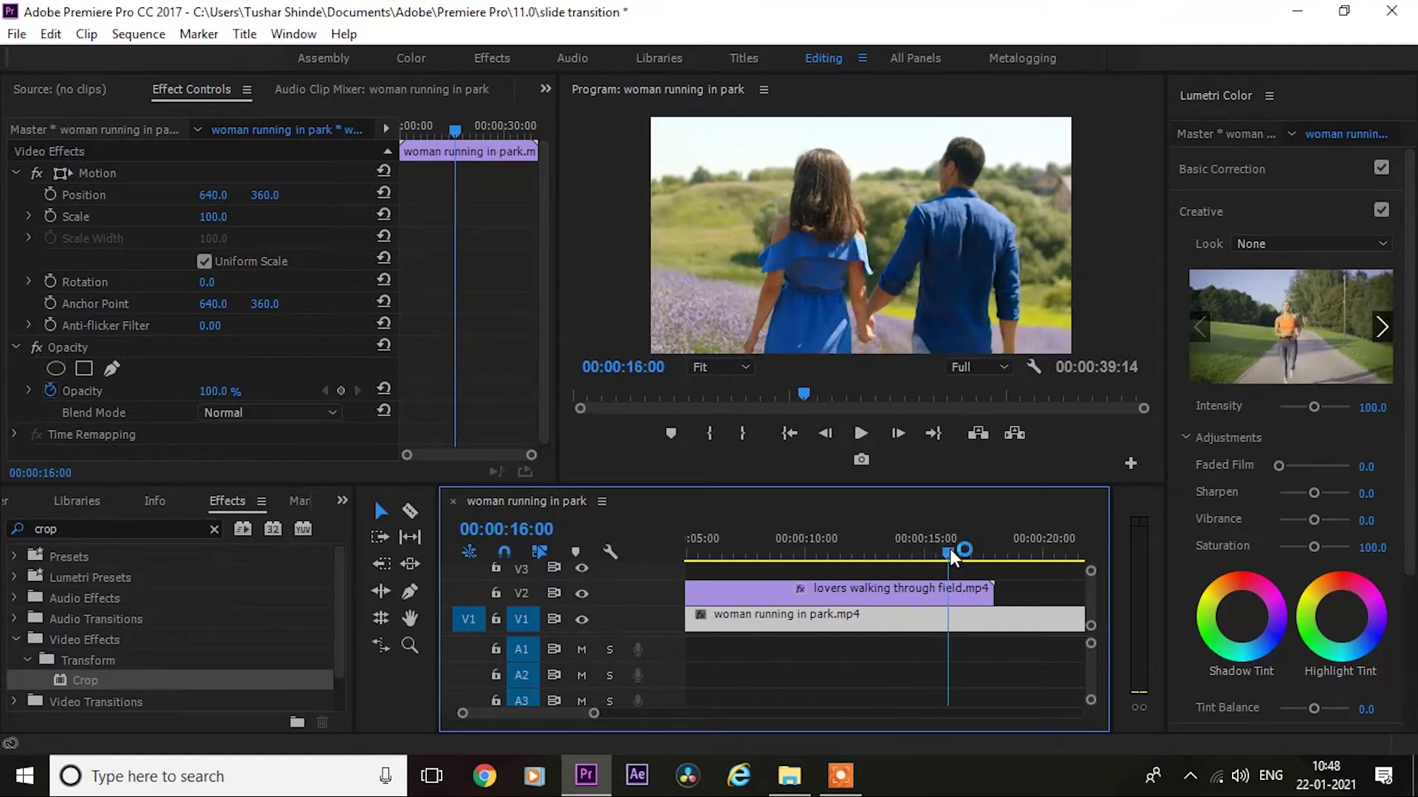
click(985, 592)
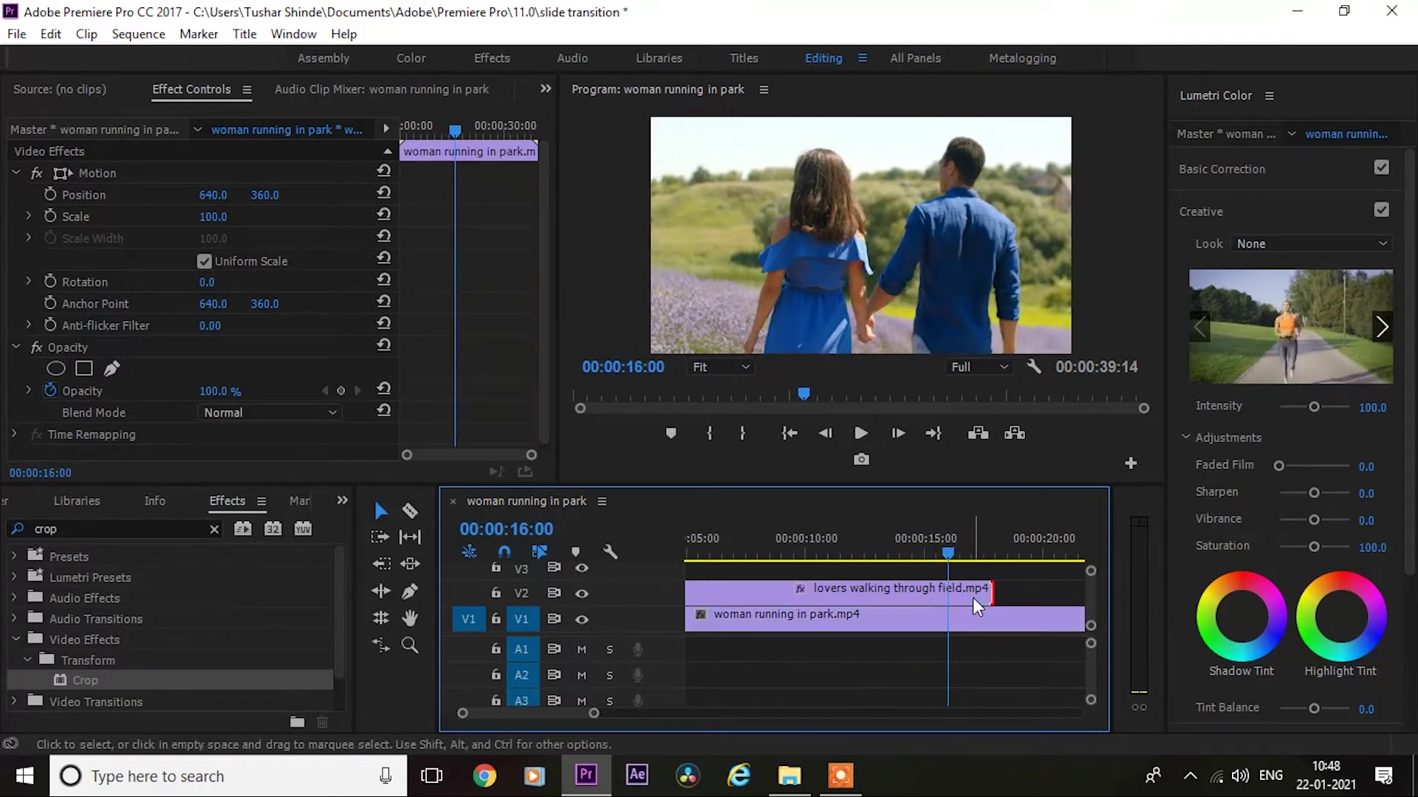
click(972, 597)
drag(543, 303, 540, 398)
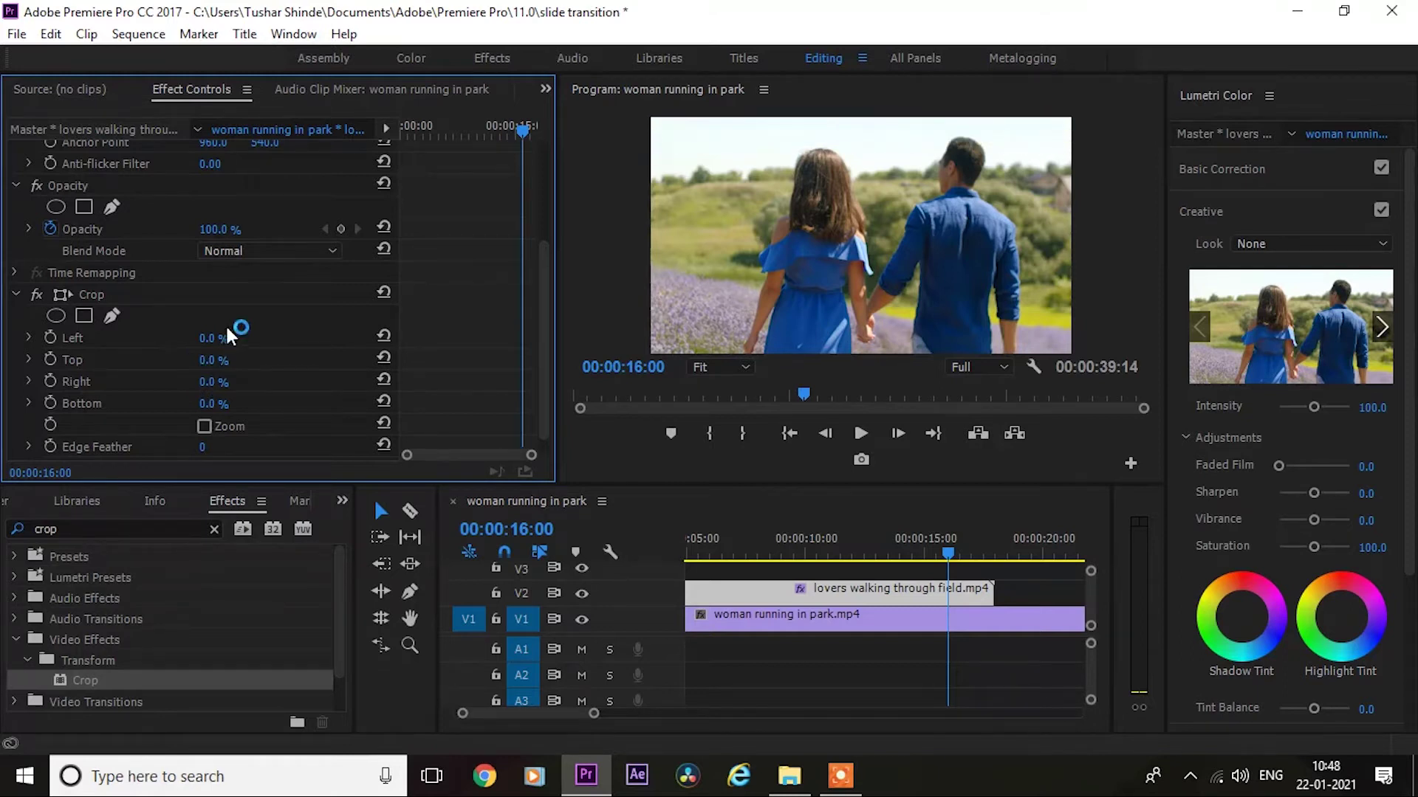
Try Crop Left and Right values, keyframe Crop Right at 16:00, then move the playhead to 17:22.
drag(213, 339, 220, 337)
drag(214, 382, 214, 382)
click(54, 382)
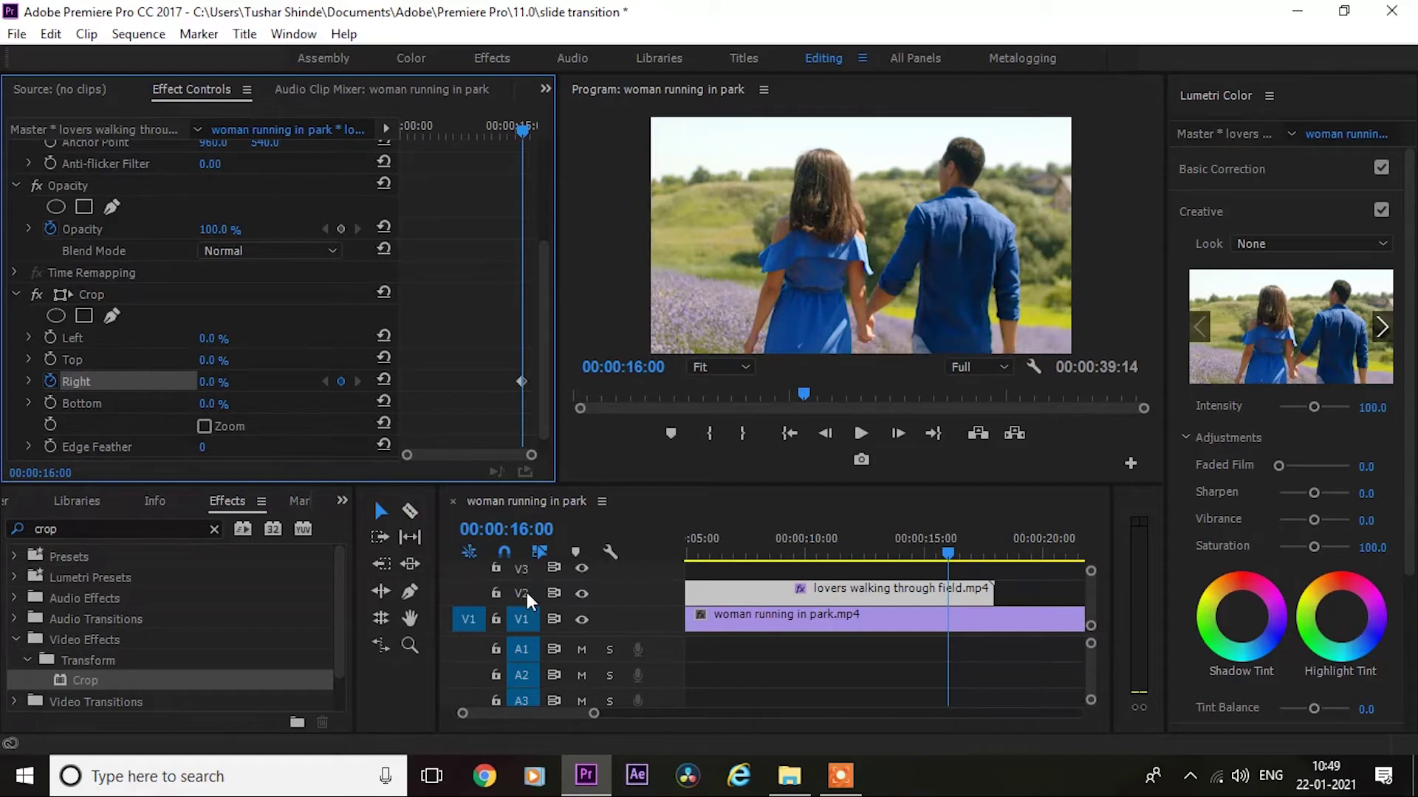
click(950, 547)
drag(949, 547, 996, 552)
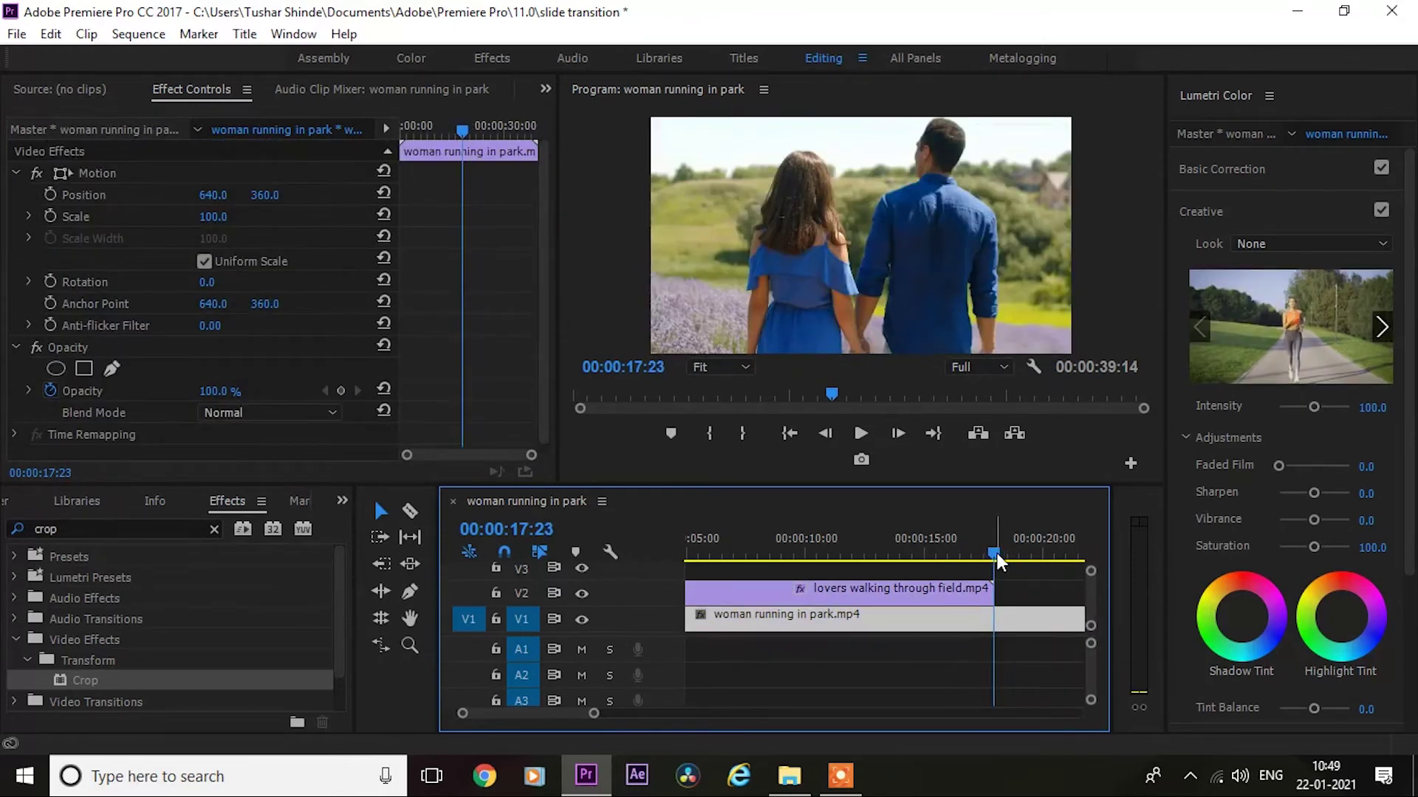
Set the lovers clip's Crop Right to 100% at 17:23, then preview the wipe from earlier.
click(975, 614)
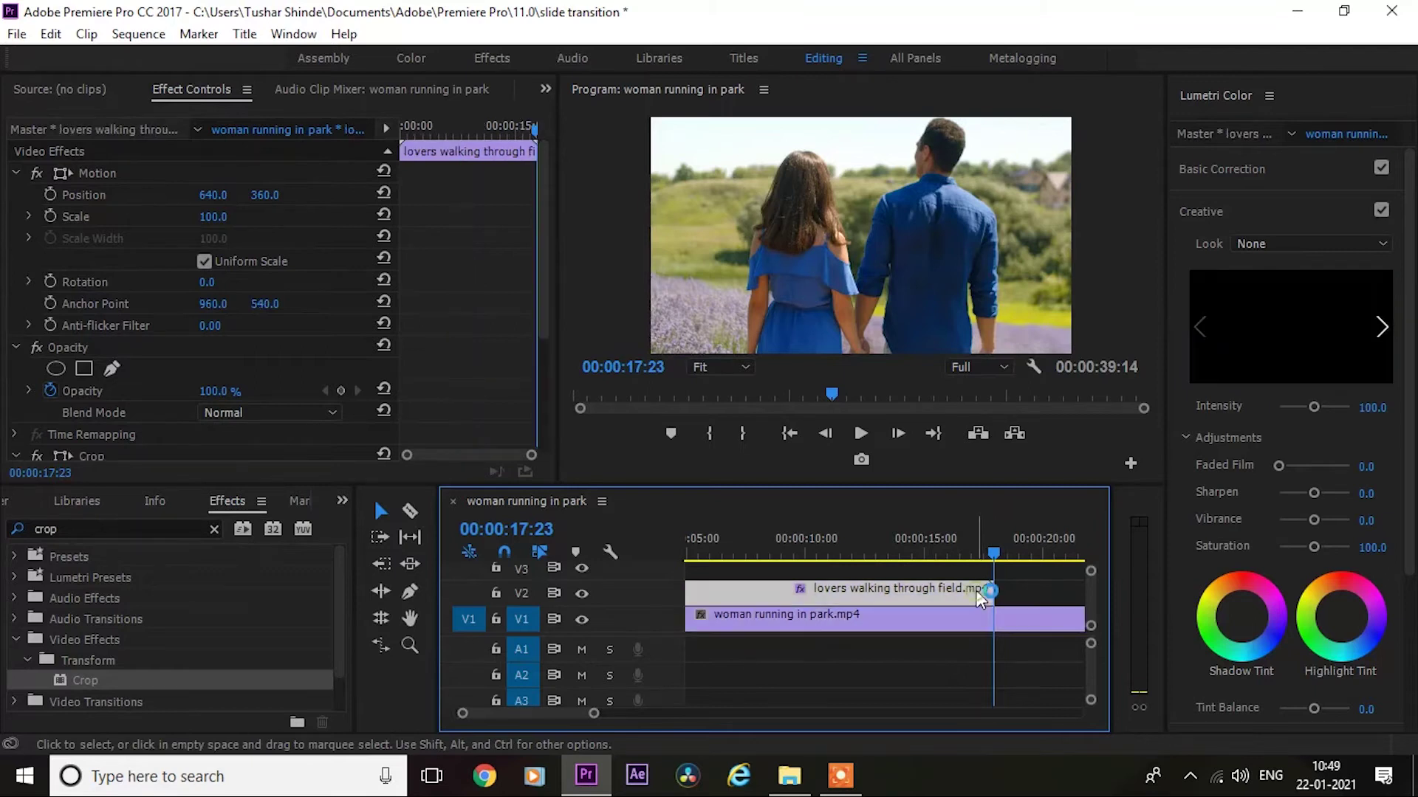
drag(543, 254, 525, 420)
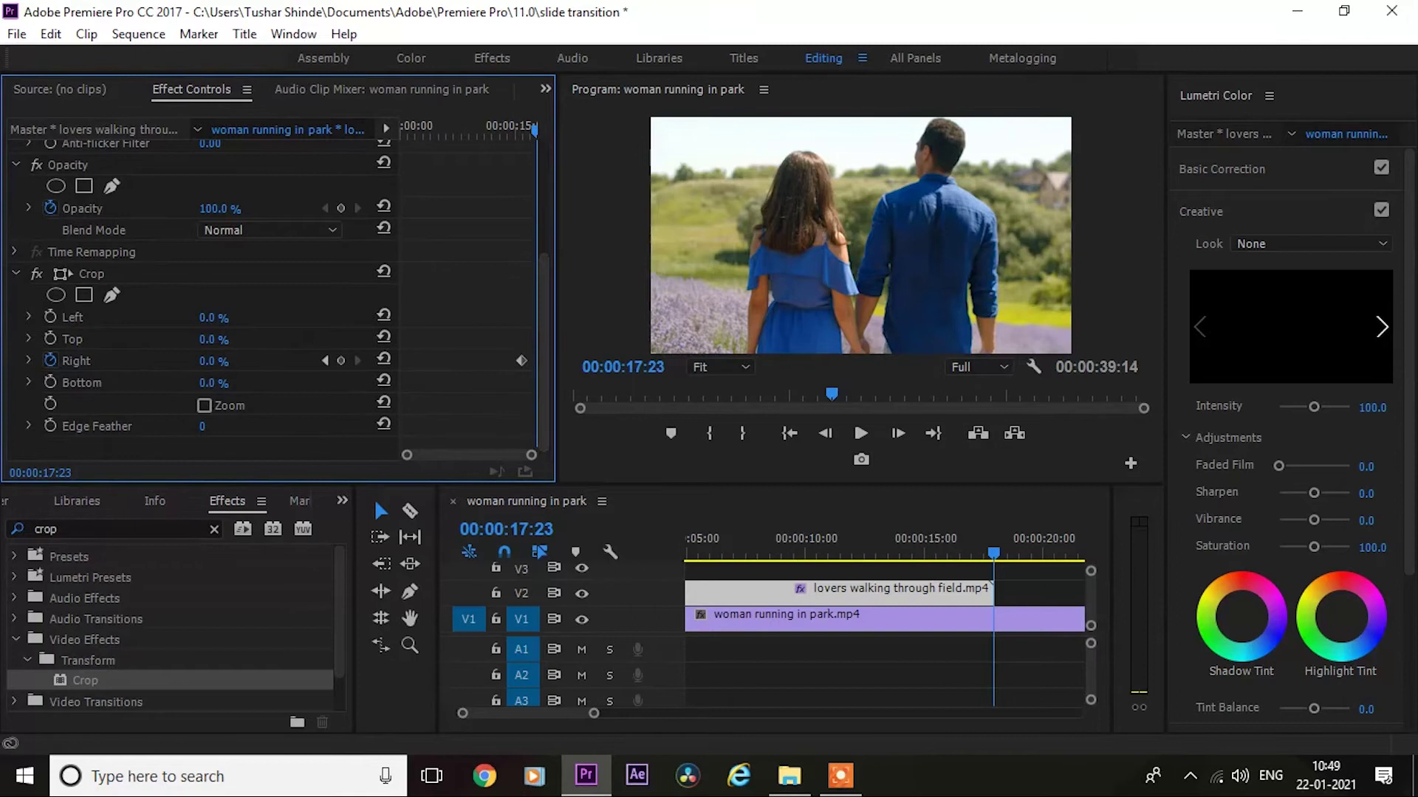
mouse_move(214, 361)
mouse_down()
mouse_move(287, 361)
mouse_move(221, 361)
mouse_up()
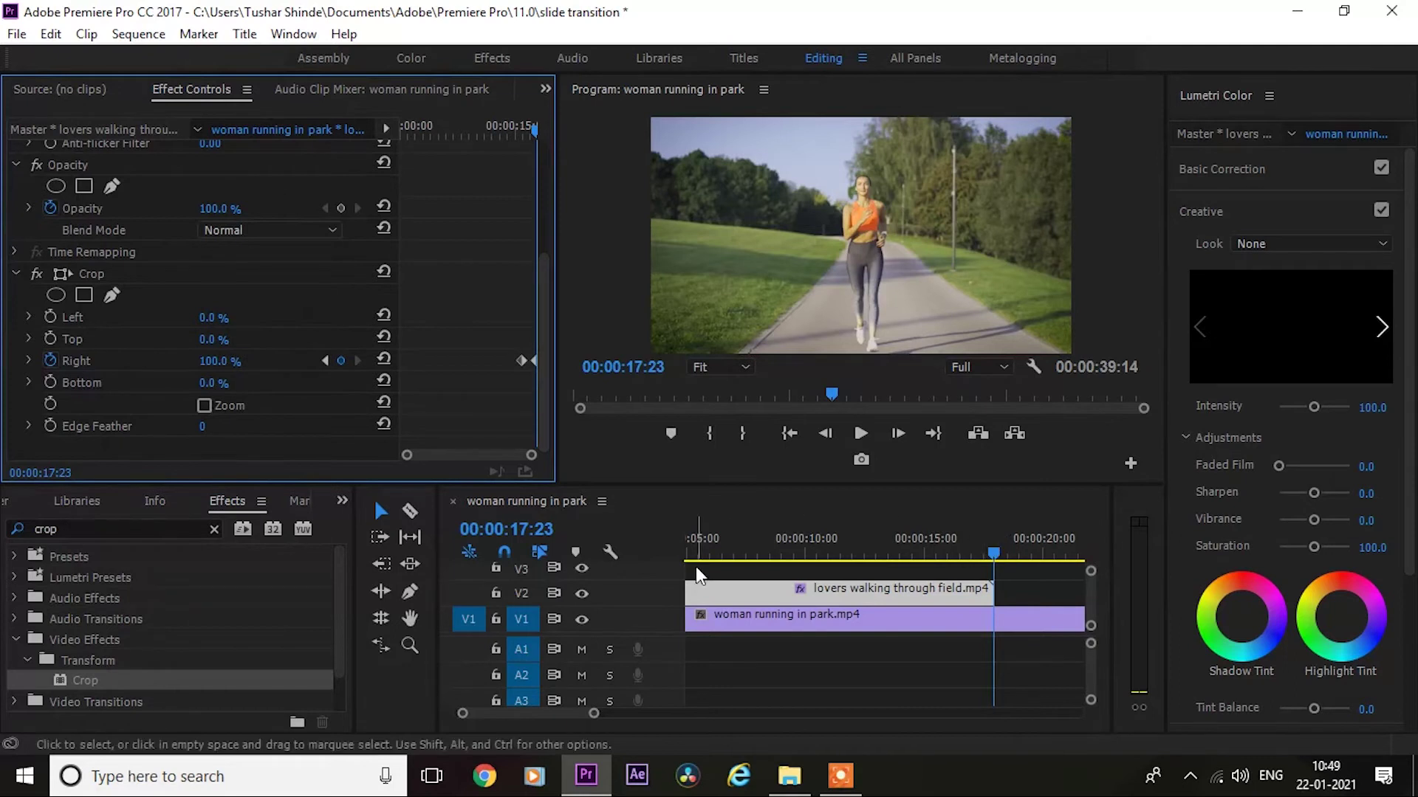
click(930, 540)
key(space)
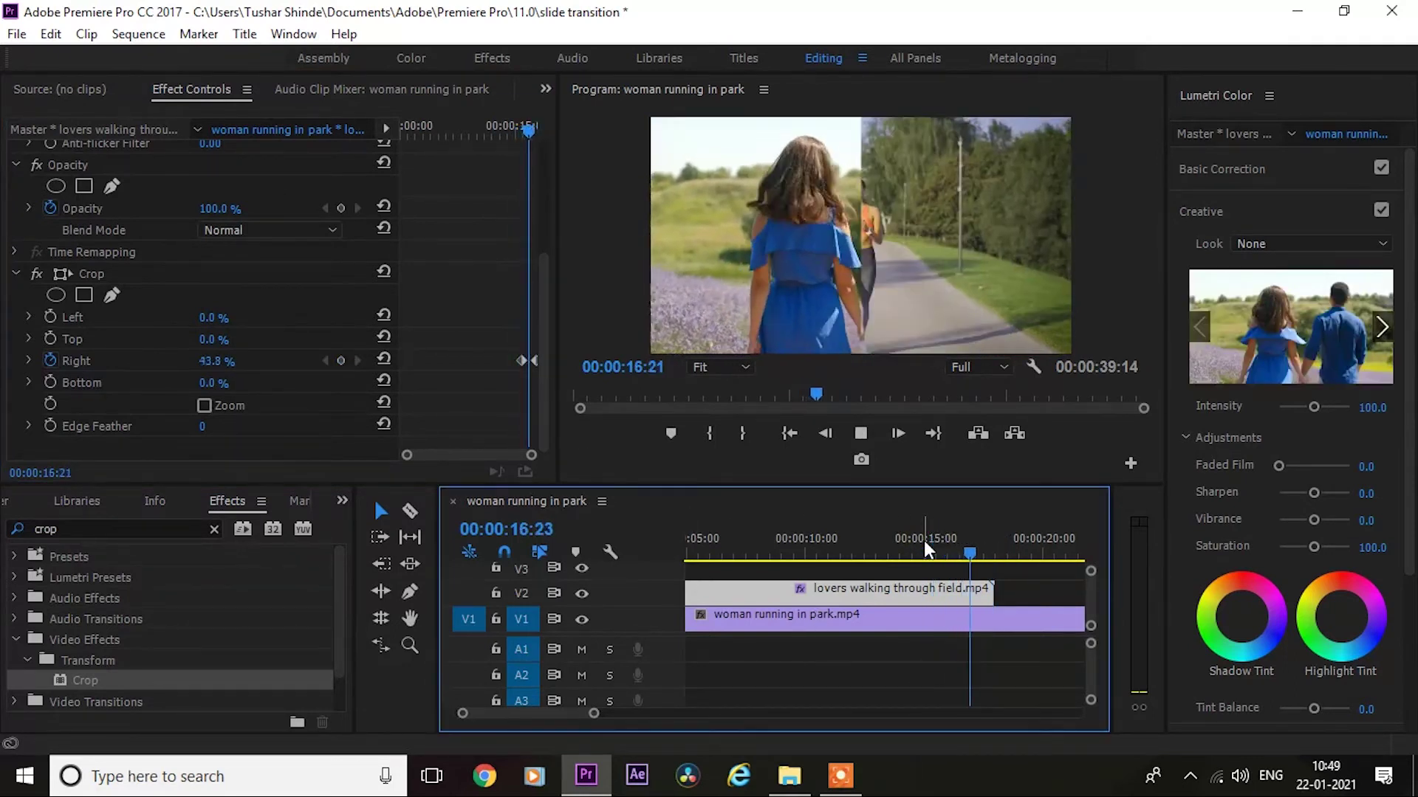
key(space)
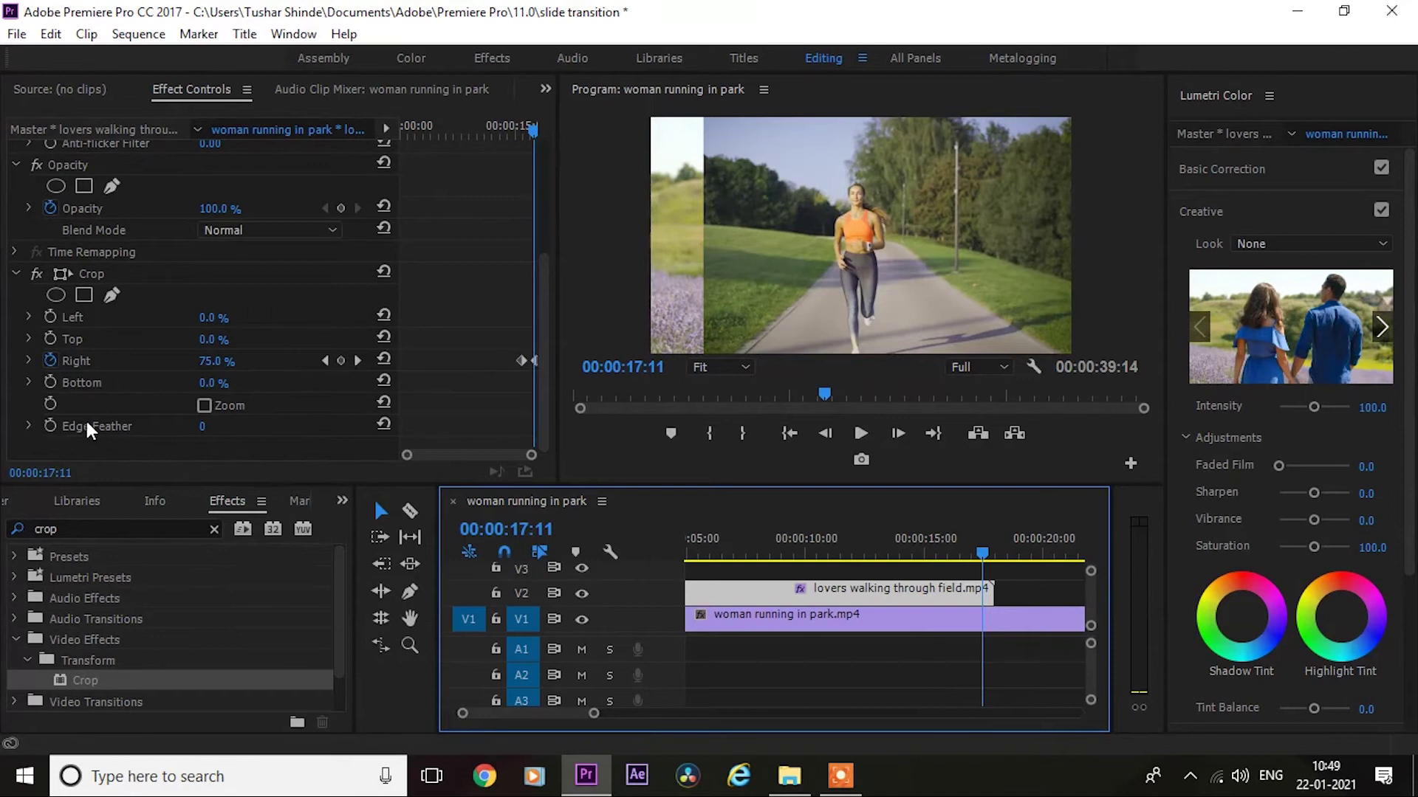
Set Crop Edge Feather to 82 and play the transition from about 15 seconds.
drag(200, 428, 260, 427)
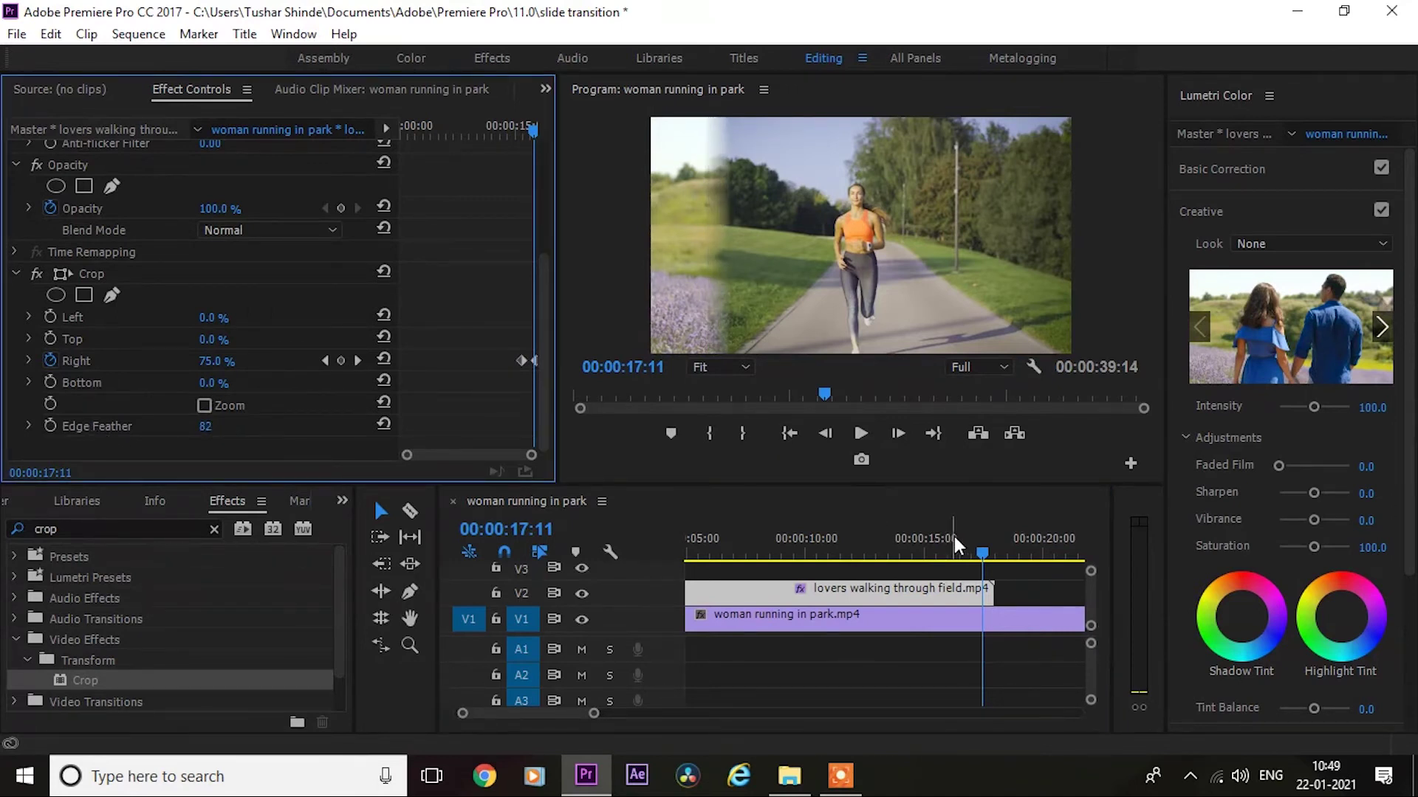
drag(953, 536, 935, 534)
key(space)
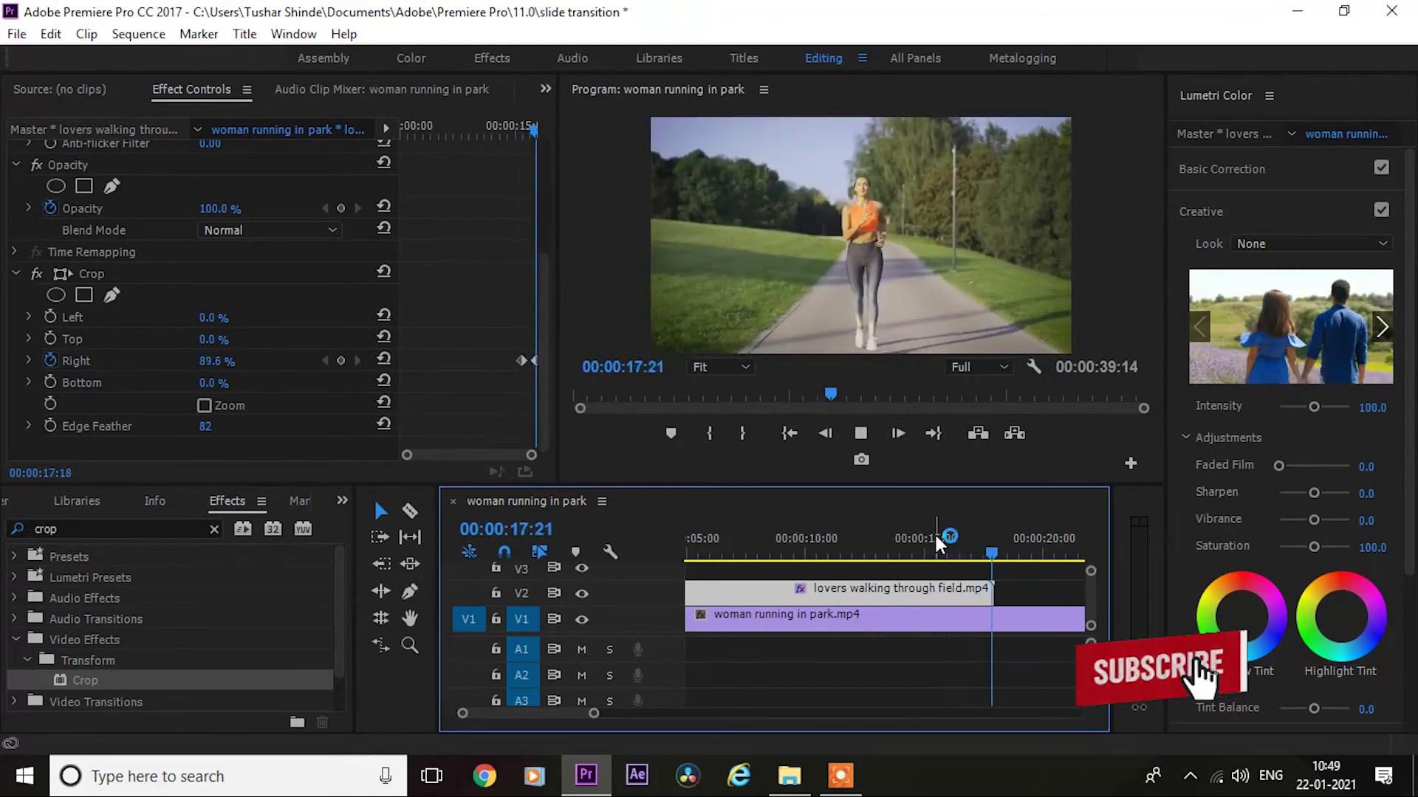
key(space)
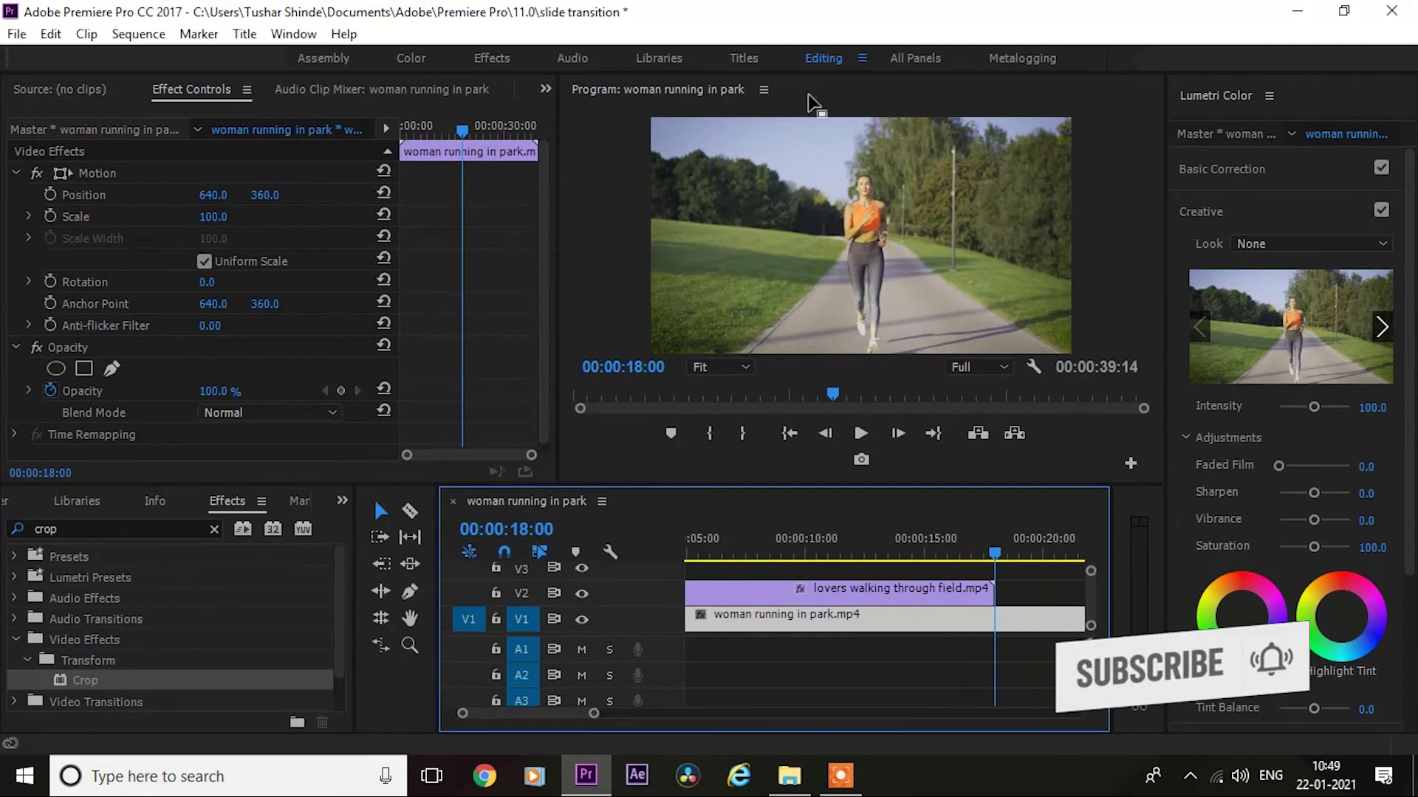